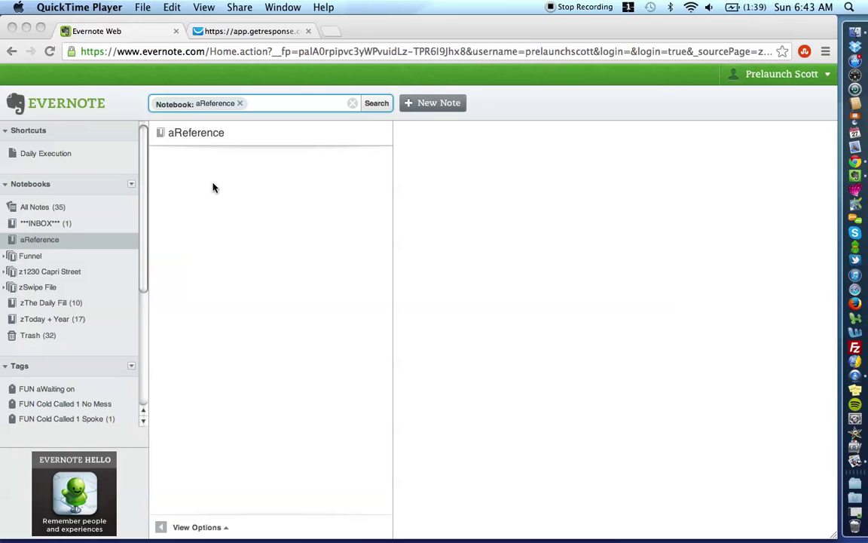
# Bring Chrome forward and open the ***INBOX*** notebook to show its Welcome to Evernote note.
pyautogui.click(43, 225)
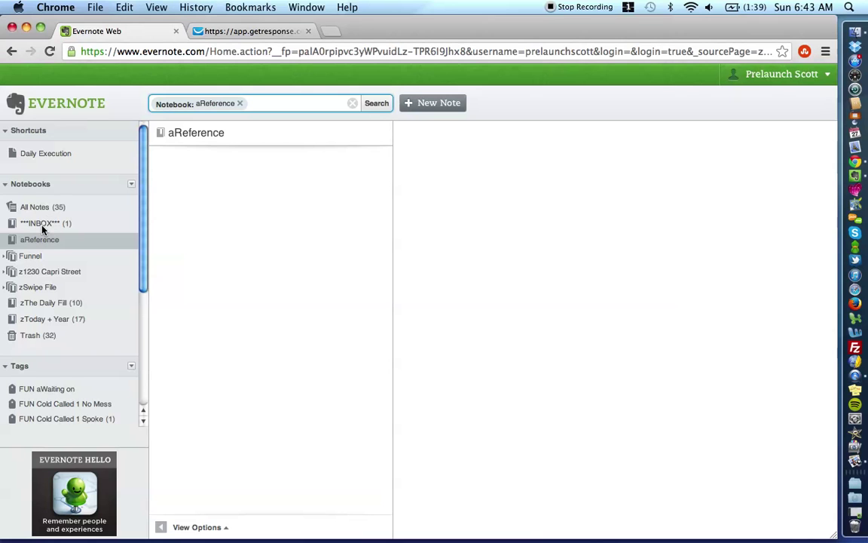
pyautogui.click(42, 227)
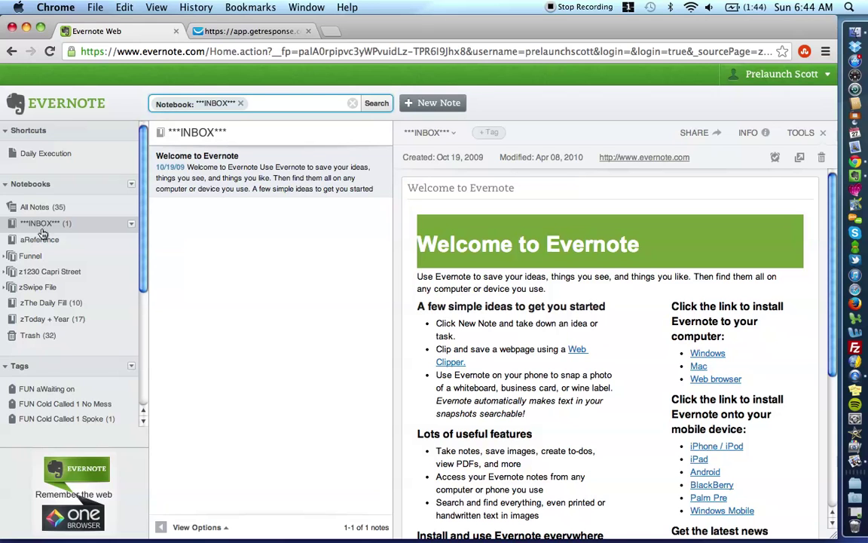
# Switch to the empty aReference notebook in the Notebooks list.
pyautogui.click(41, 241)
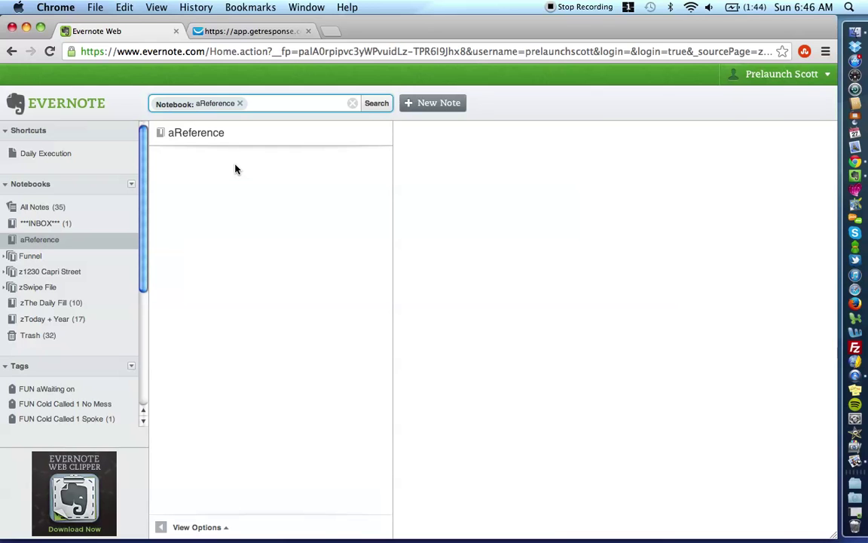
# Create a new note titled 'Blog Post - About XYZ topic - Real Estate Investing Tips'.
pyautogui.click(442, 111)
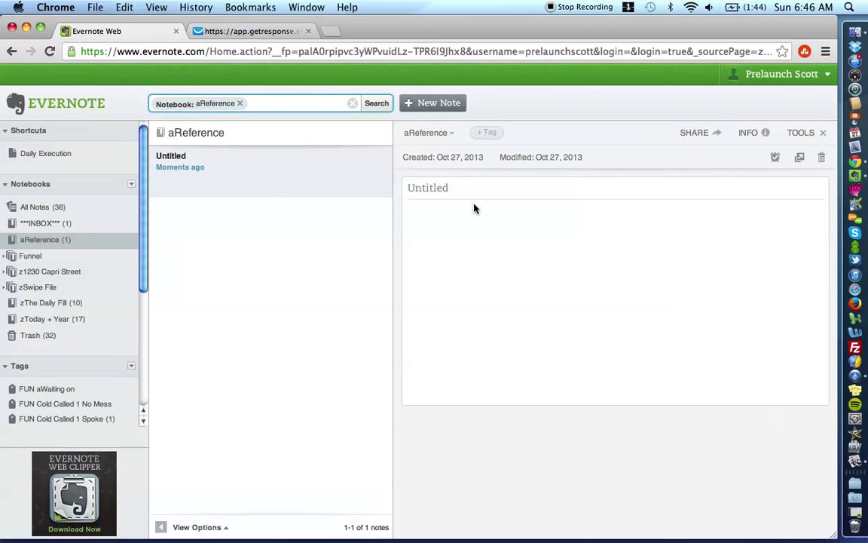
pyautogui.click(474, 190)
pyautogui.write('Blog Post - ')
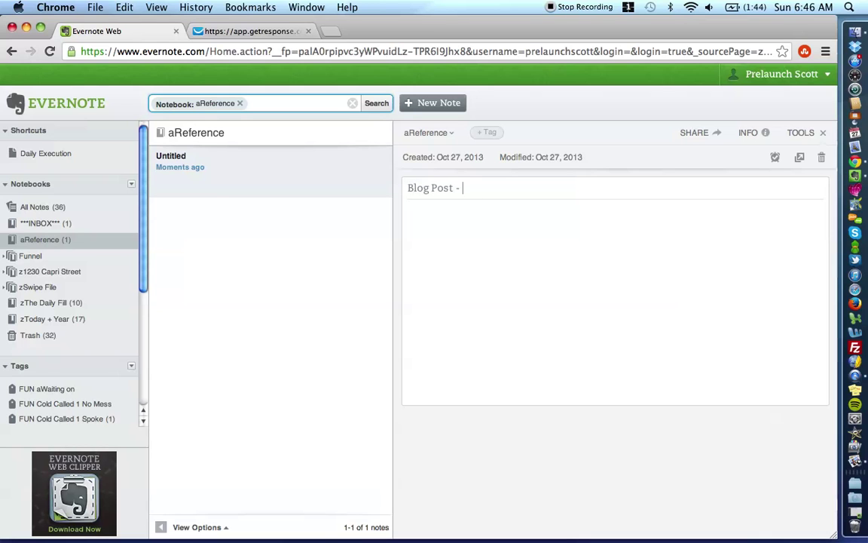
pyautogui.write('About XYZ t')
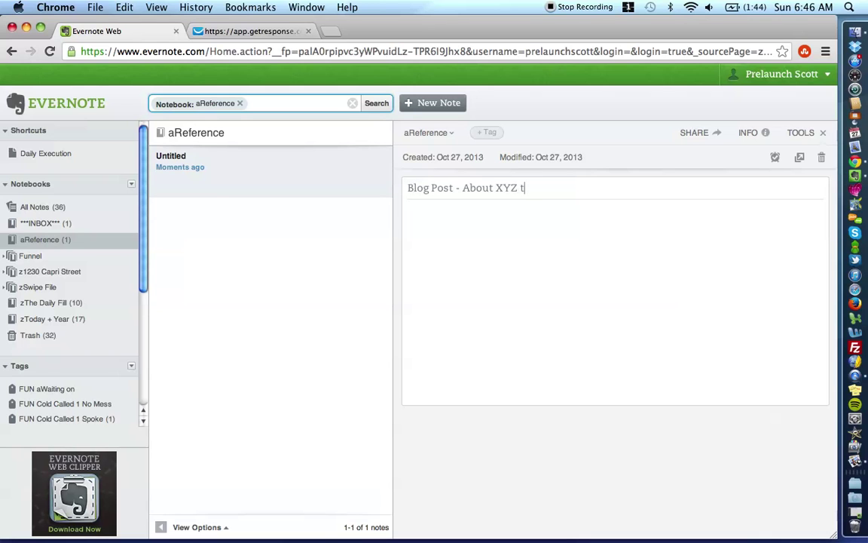
pyautogui.write('opic - Real Estate In')
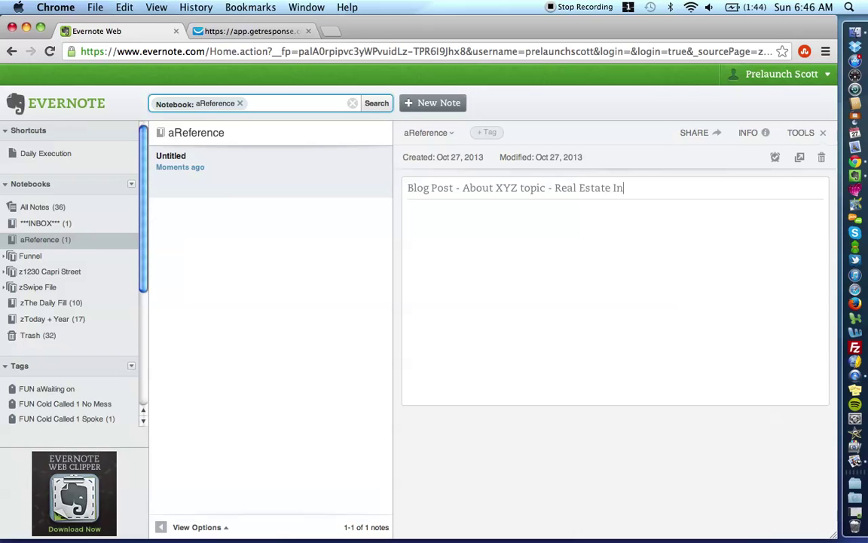
pyautogui.write('vesting Tips')
# Write the body lines: LINK, 'Commontary about article...', and a sentence on how simple the step-by-step process was.
pyautogui.click(510, 336)
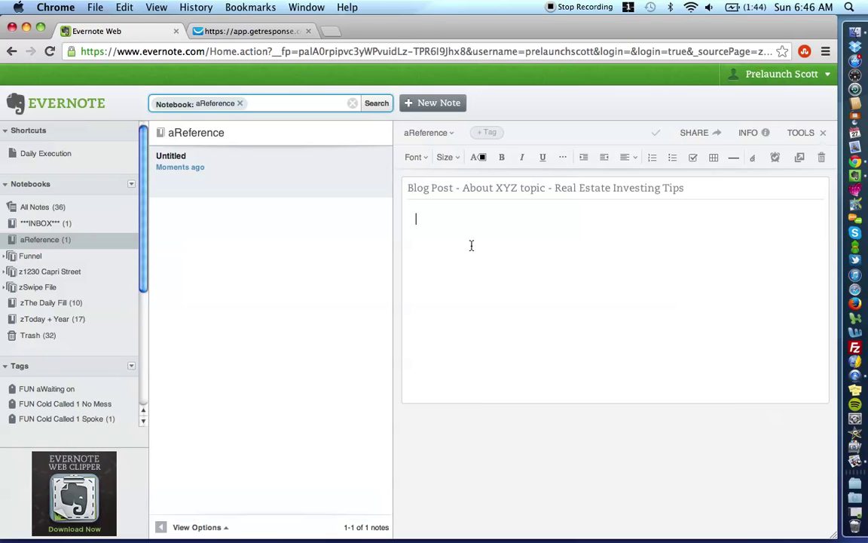
pyautogui.write('LINK')
pyautogui.press('Return')
pyautogui.write('Commontary ab')
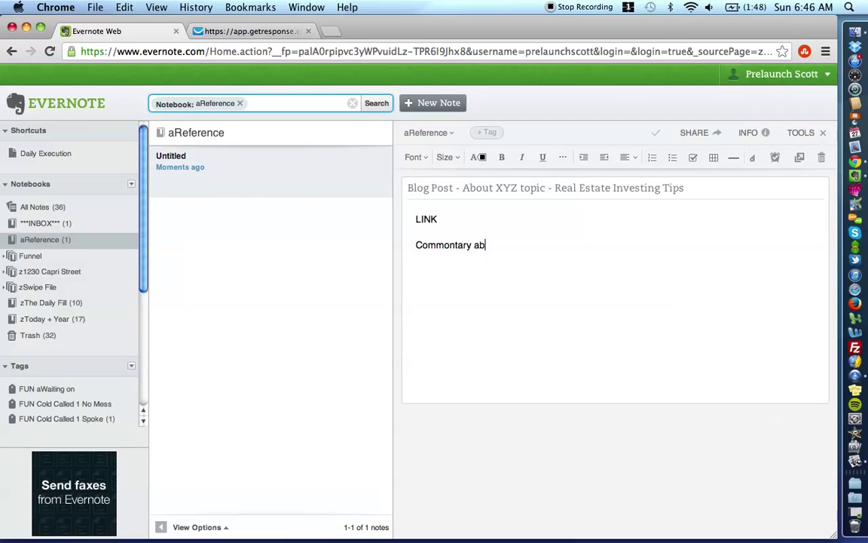
pyautogui.write('out article...')
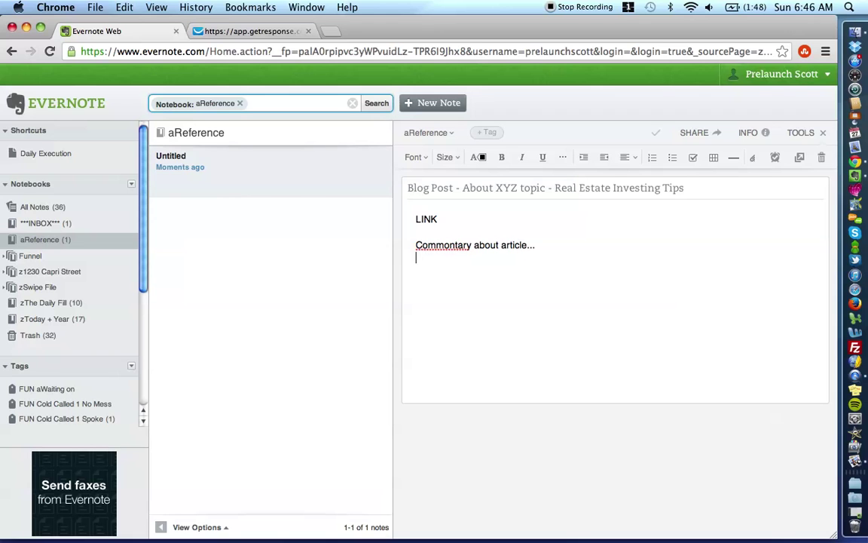
pyautogui.press('Return')
pyautogui.write('I like')
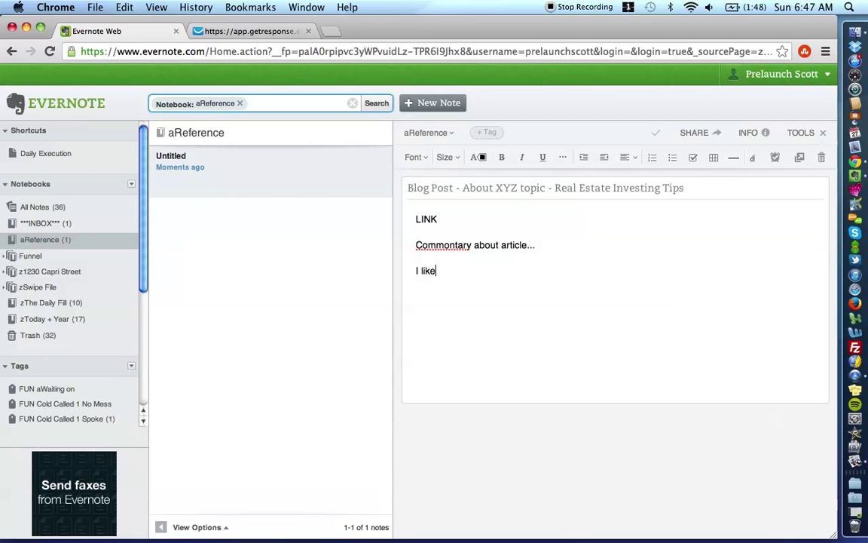
pyautogui.write('d how simple the s')
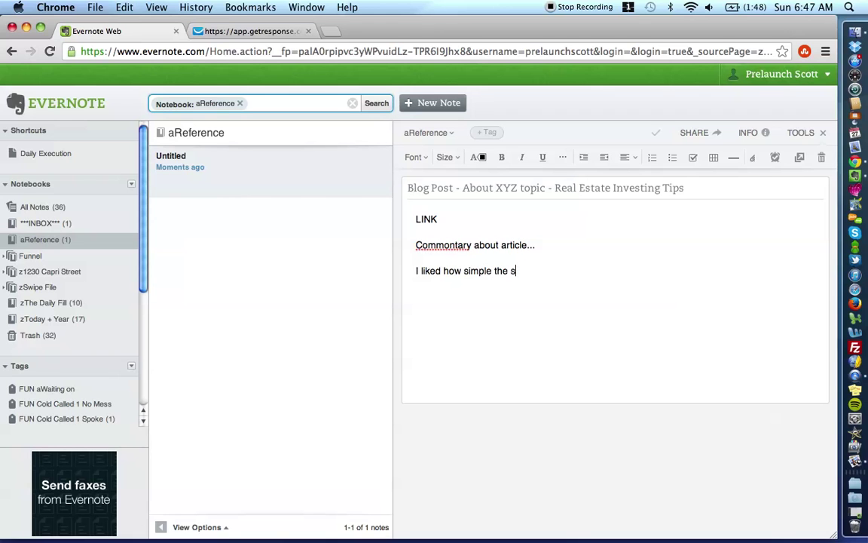
pyautogui.write('tep by step proc')
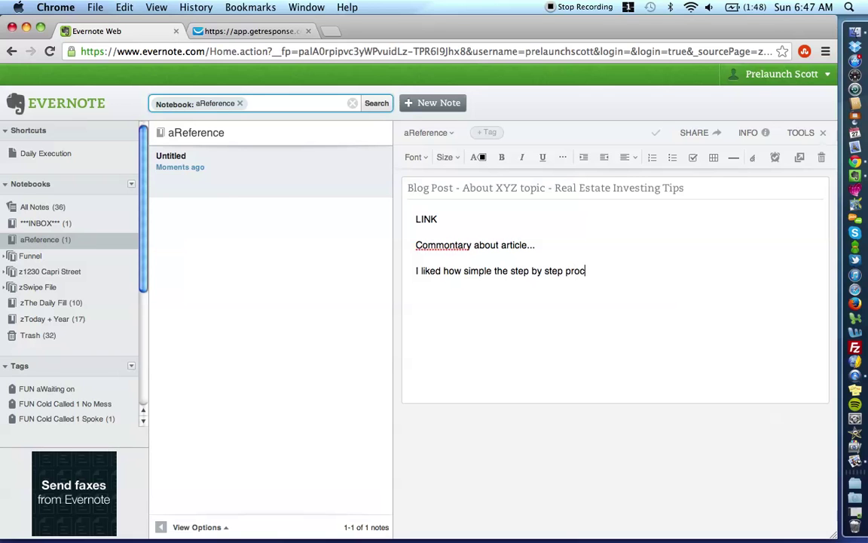
pyautogui.write('ess was.... ')
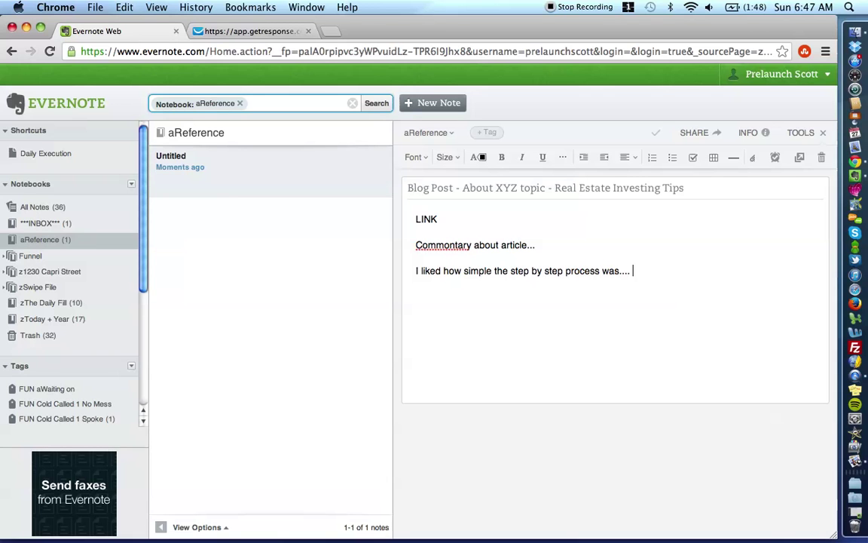
pyautogui.write('s')
pyautogui.press('BackSpace')
pyautogui.press('BackSpace')
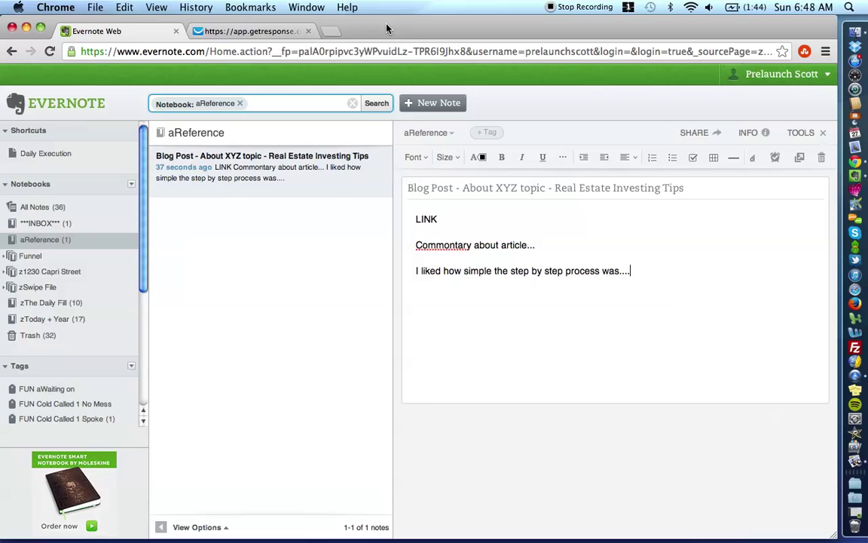
# Tuck the Preview tag screenshot above and resize Chrome so the Evernote note is in front.
pyautogui.moveTo(386, 29); pyautogui.dragTo(616, 28)
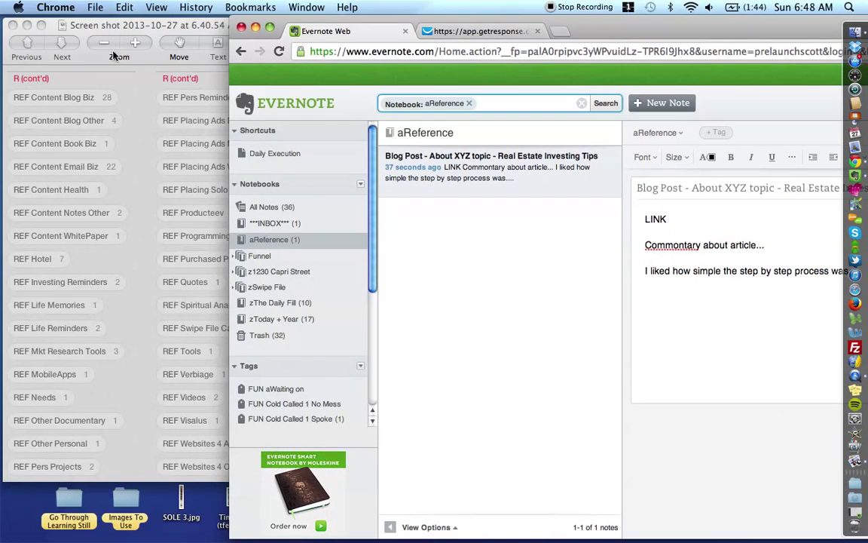
pyautogui.click(111, 30)
pyautogui.moveTo(114, 28); pyautogui.dragTo(230, 151)
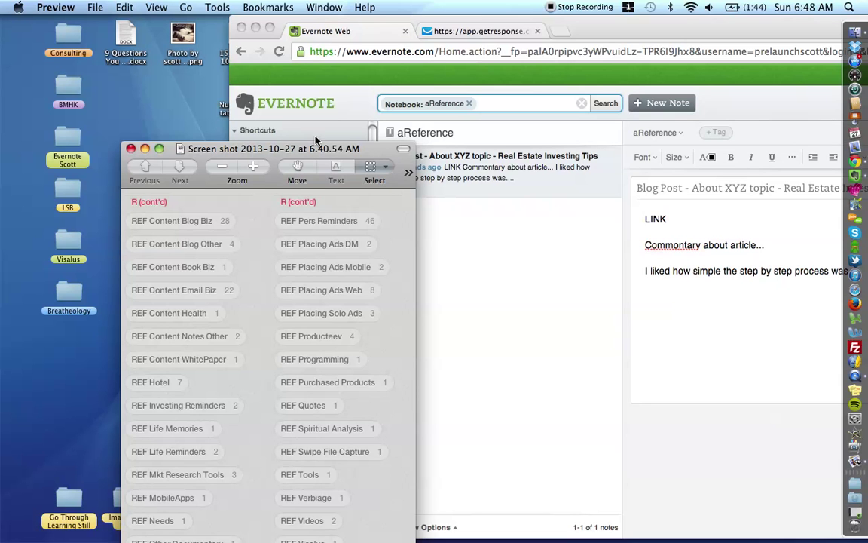
pyautogui.moveTo(300, 152); pyautogui.dragTo(379, 445)
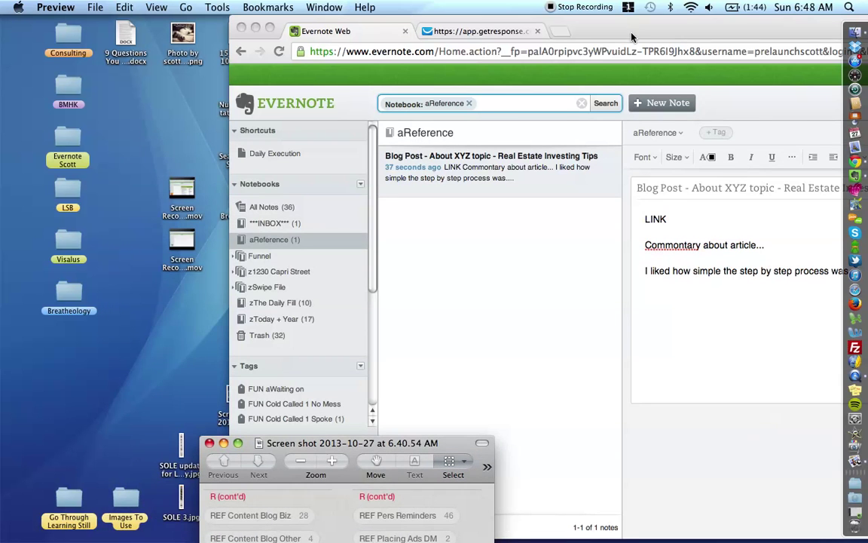
pyautogui.moveTo(567, 34); pyautogui.dragTo(300, 35)
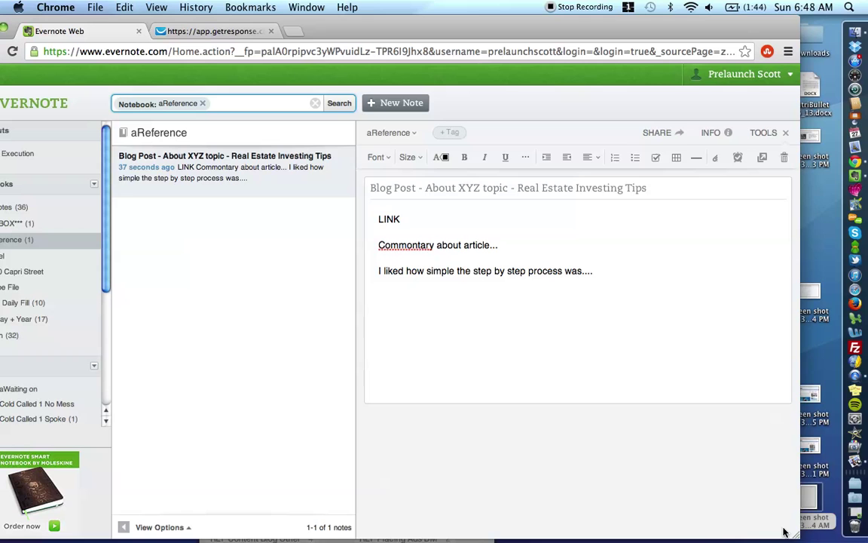
pyautogui.moveTo(799, 536); pyautogui.dragTo(807, 506)
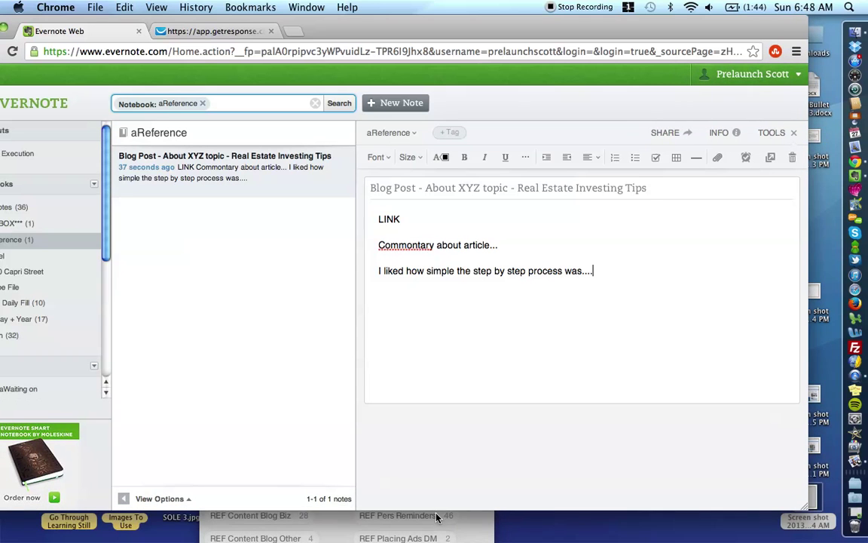
pyautogui.click(392, 520)
pyautogui.moveTo(391, 445); pyautogui.dragTo(461, 6)
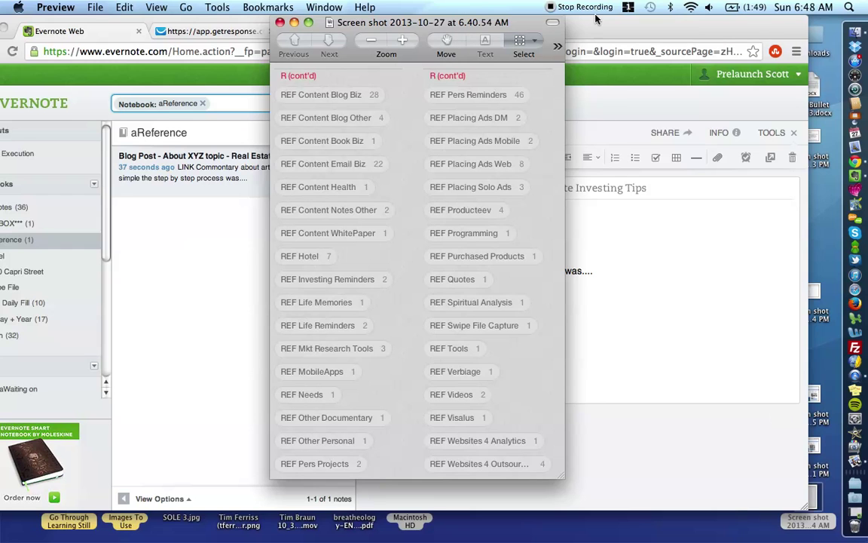
pyautogui.moveTo(595, 27); pyautogui.dragTo(591, 46)
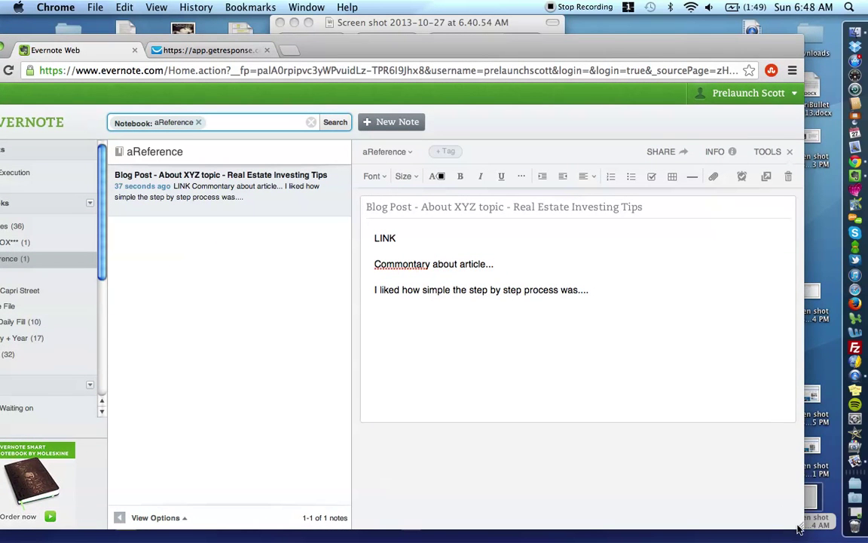
pyautogui.moveTo(812, 537); pyautogui.dragTo(837, 541)
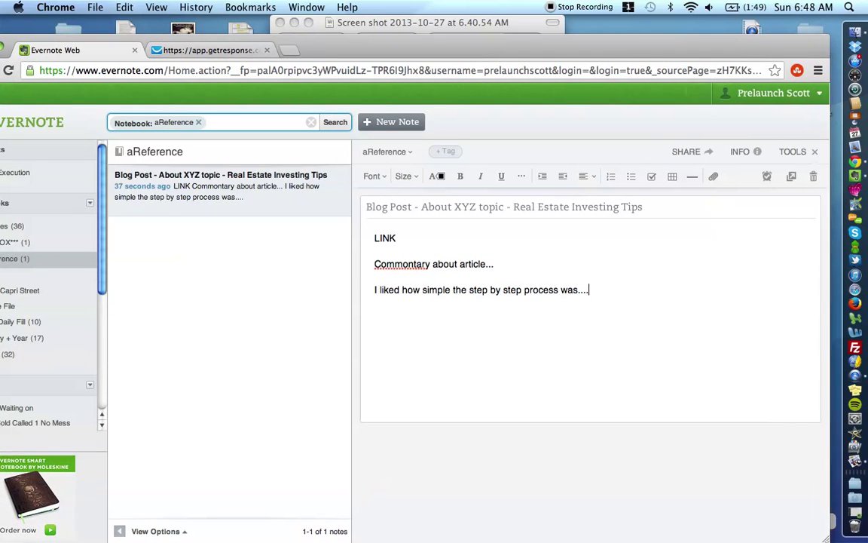
pyautogui.click(461, 25)
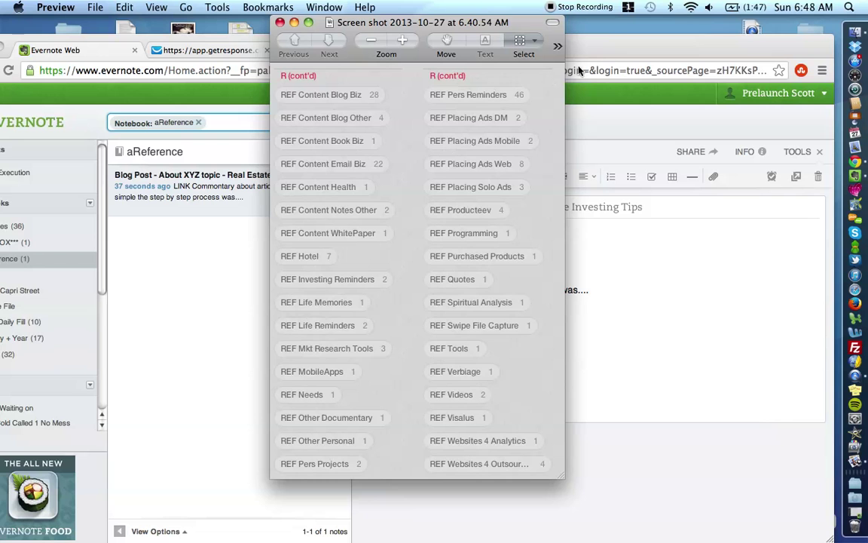
pyautogui.click(623, 48)
pyautogui.moveTo(623, 48); pyautogui.dragTo(631, 28)
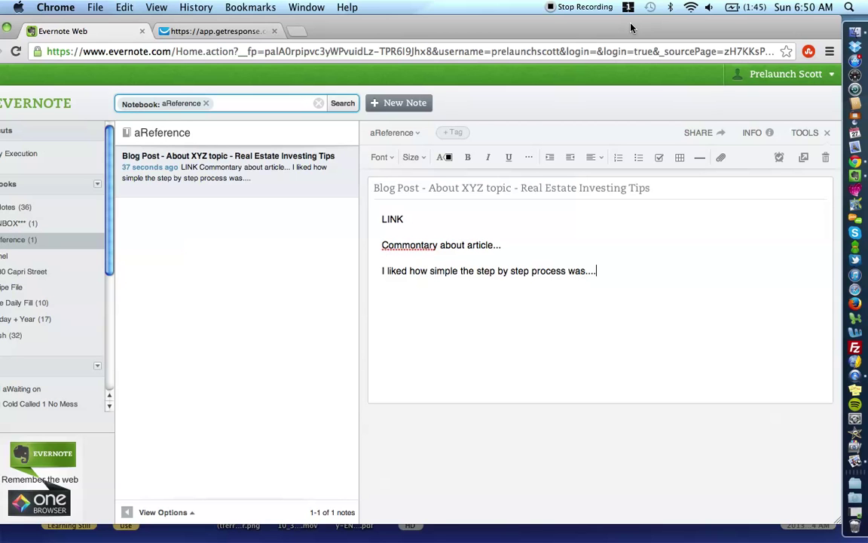
pyautogui.moveTo(632, 28); pyautogui.dragTo(665, 26)
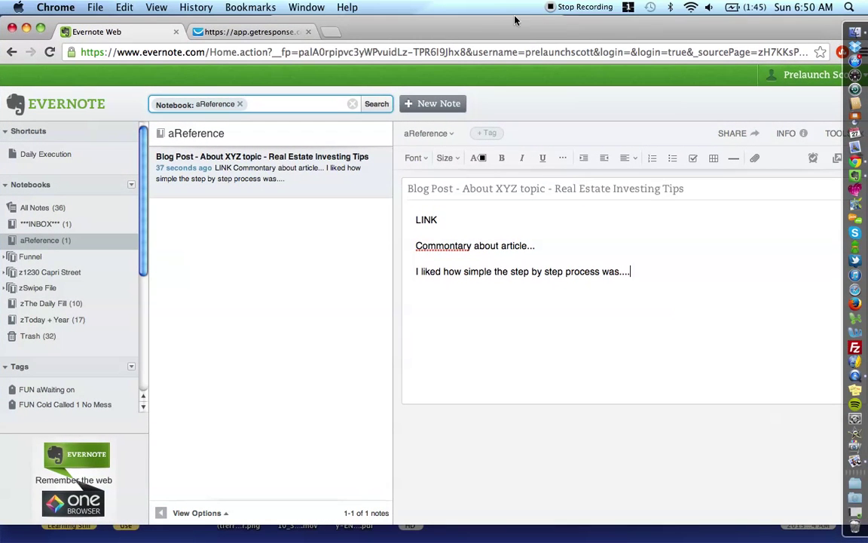
pyautogui.moveTo(516, 21); pyautogui.dragTo(494, 20)
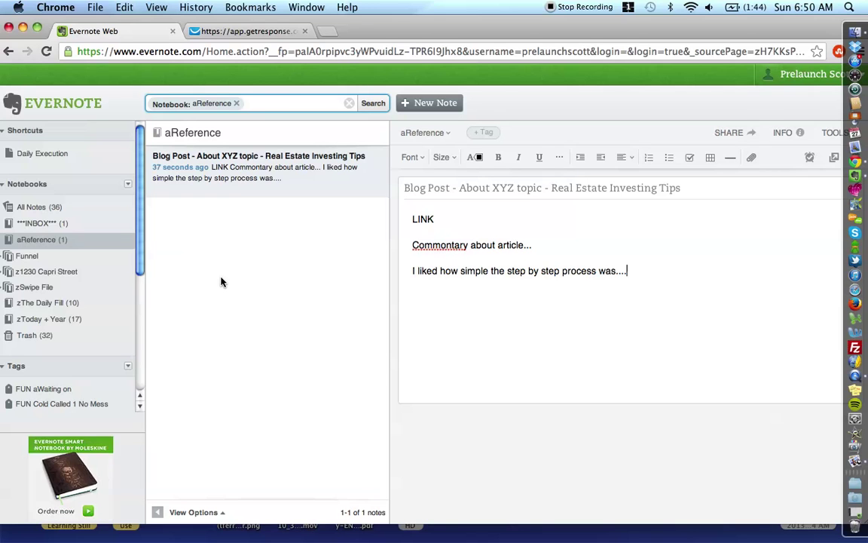
pyautogui.click(274, 105)
pyautogui.write('FRE')
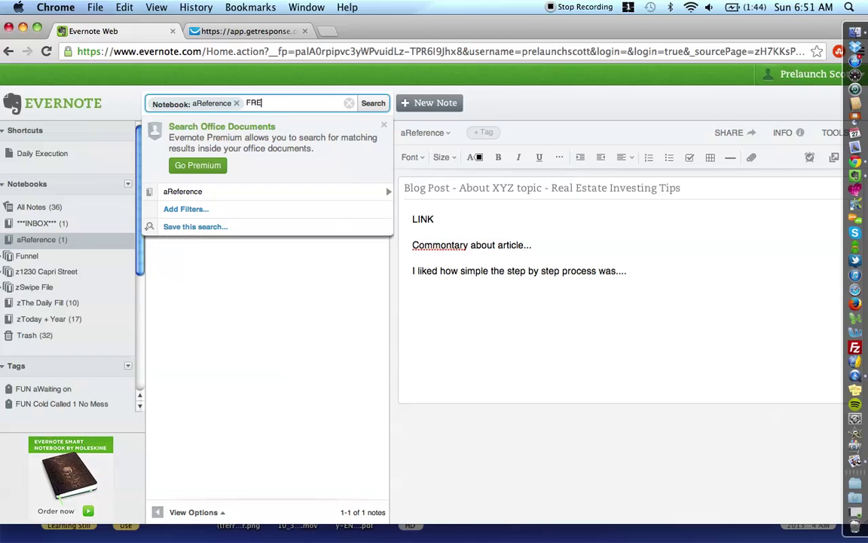
pyautogui.press('BackSpace')
pyautogui.press('BackSpace')
pyautogui.press('BackSpace')
pyautogui.write('REF')
pyautogui.write('Content Blog Biz')
pyautogui.click(278, 304)
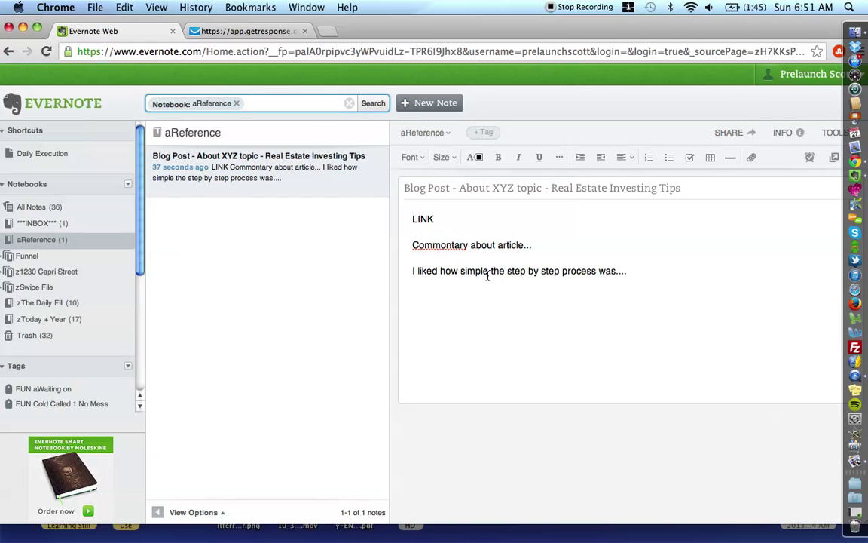
# Add the keywords 'blogging' and 'business' on separate lines below the commentary sentence.
pyautogui.click(636, 272)
pyautogui.press('Return')
pyautogui.press('Return')
pyautogui.write('blogging')
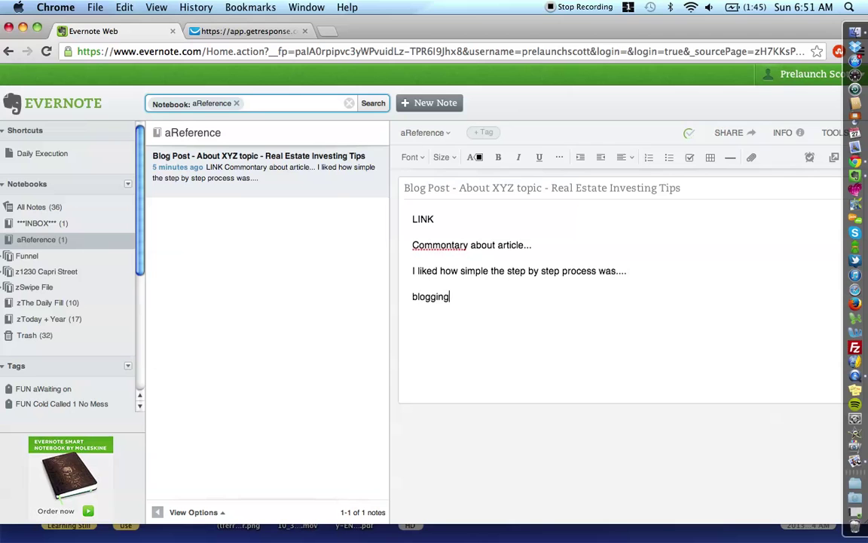
pyautogui.press('Return')
pyautogui.write('bsurj')
pyautogui.press('BackSpace')
pyautogui.press('BackSpace')
pyautogui.press('BackSpace')
pyautogui.press('BackSpace')
pyautogui.write('usiness')
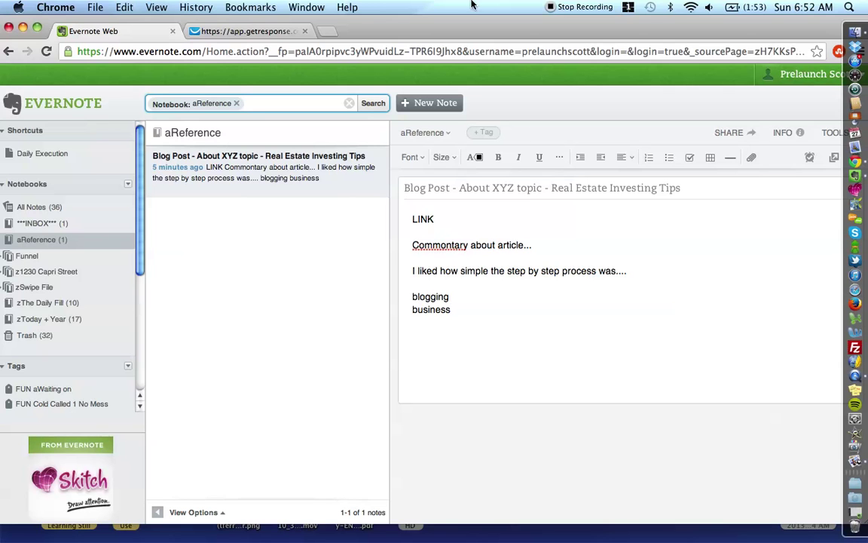
pyautogui.click(265, 33)
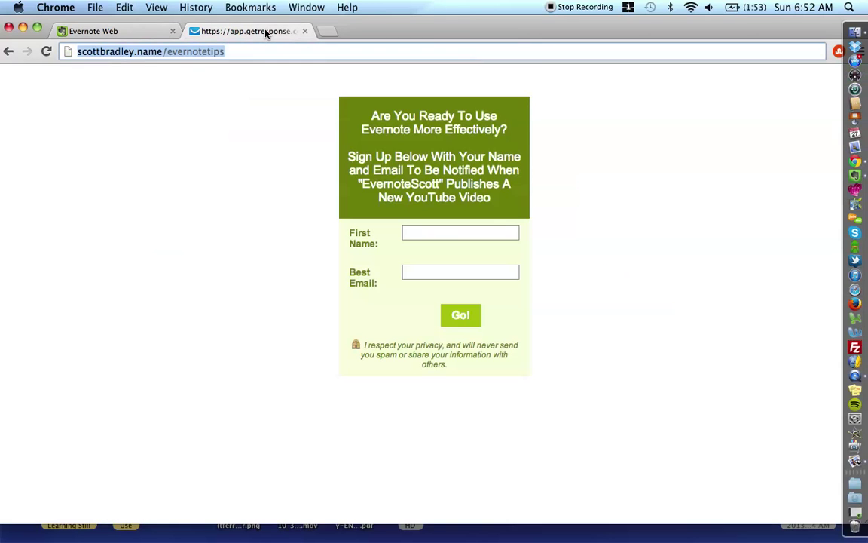
pyautogui.click(99, 51)
pyautogui.click(125, 31)
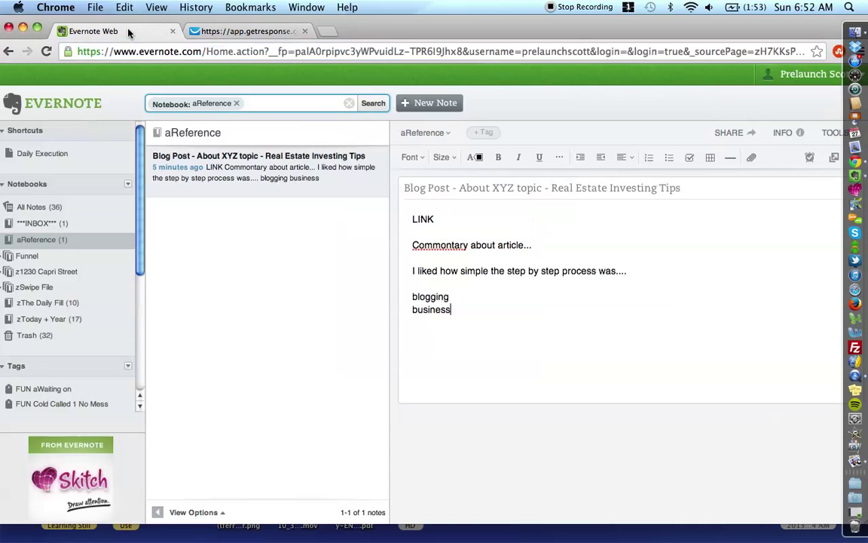